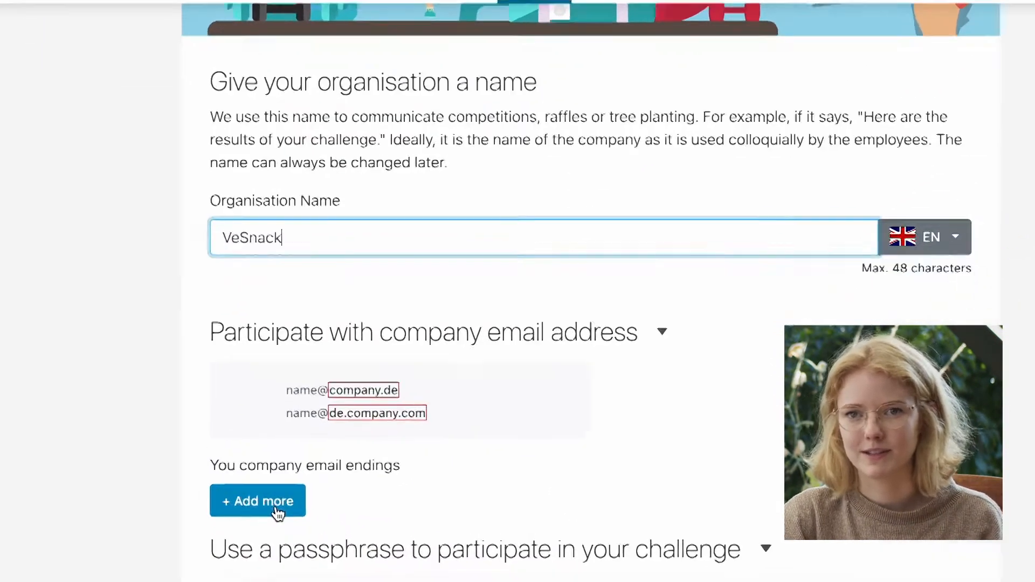
Add VeSnack.de as a company email ending and save the organisation settings
{"action": "left_click", "coordinate": [263, 491]}
{"action": "left_click", "coordinate": [341, 476]}
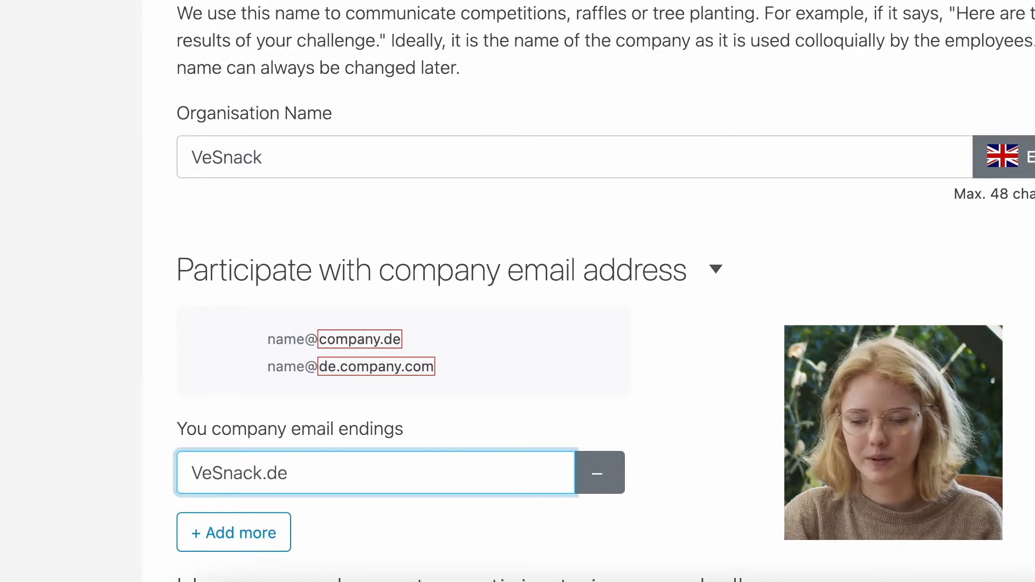
{"action": "scroll", "coordinate": [518, 291], "scroll_direction": "down", "scroll_amount": 3}
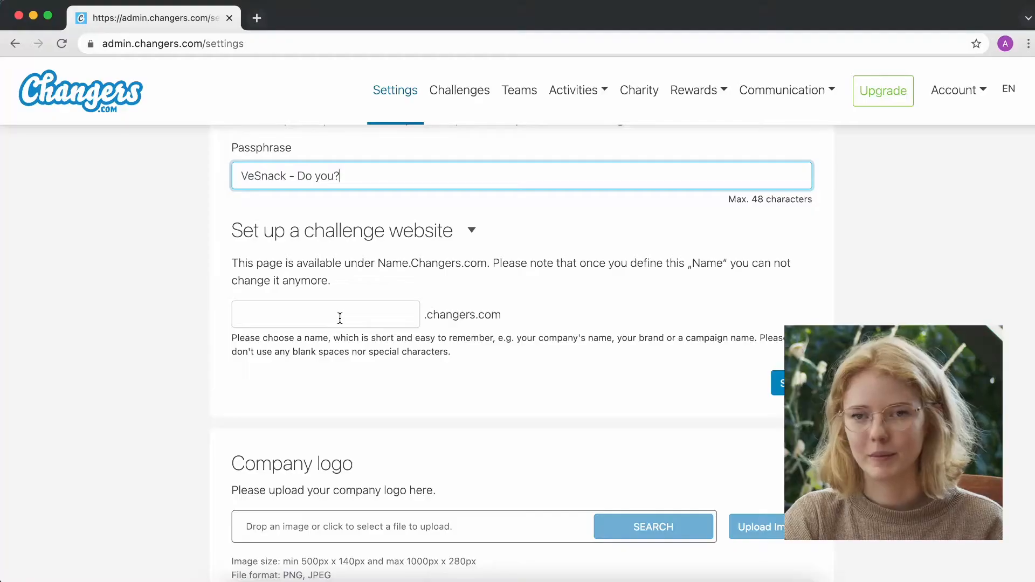
{"action": "left_click", "coordinate": [340, 318]}
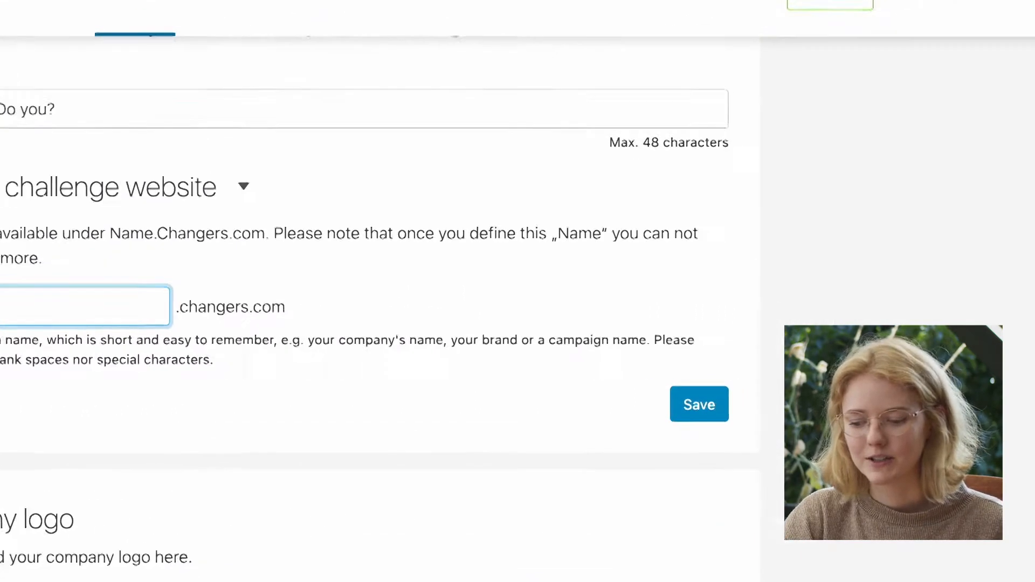
{"action": "left_click", "coordinate": [716, 417]}
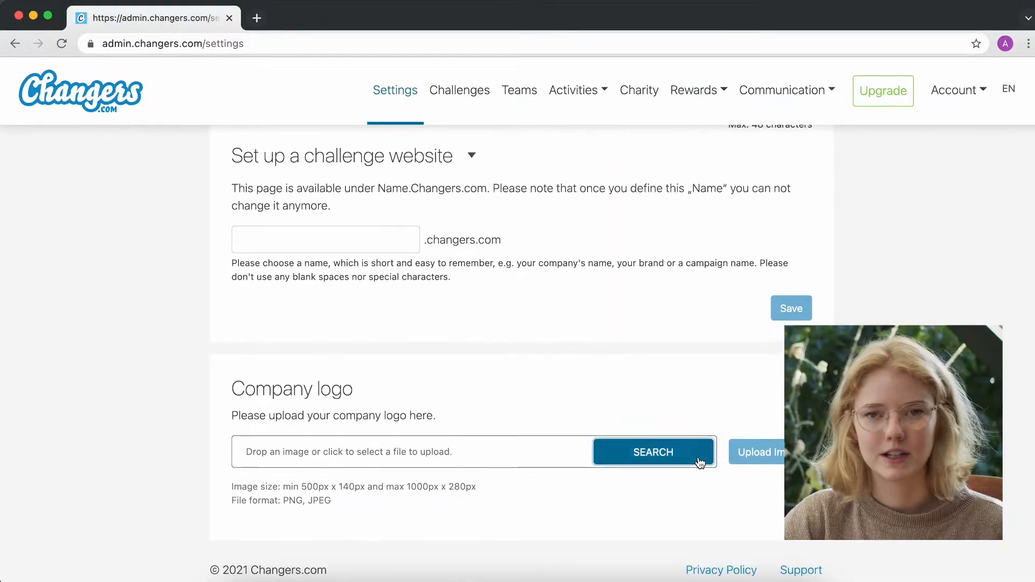
Upload VeSnackLogo.png from the Changers.com folder as the company logo
{"action": "left_click", "coordinate": [700, 462]}
{"action": "left_click", "coordinate": [381, 218]}
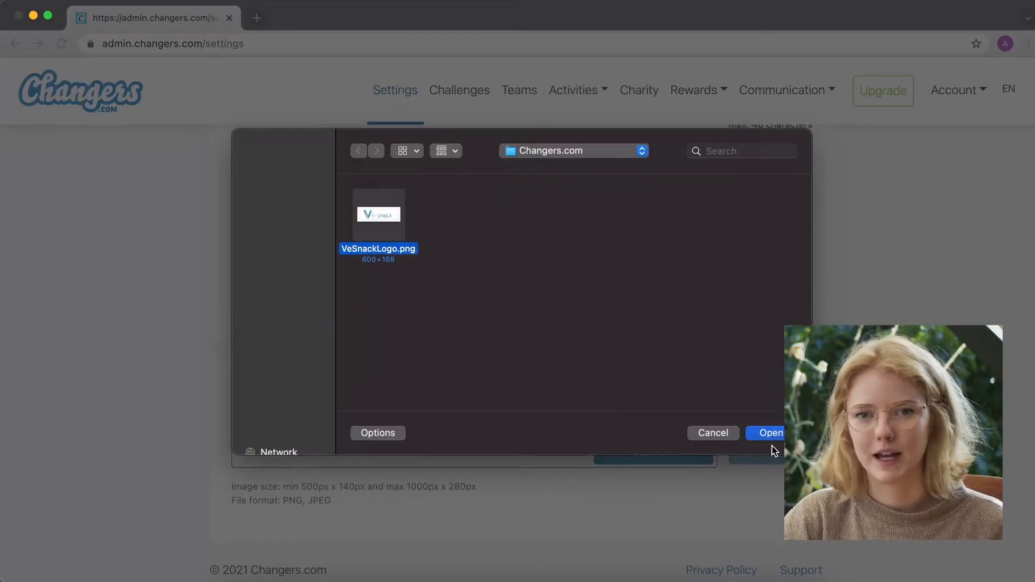
{"action": "left_click", "coordinate": [771, 434]}
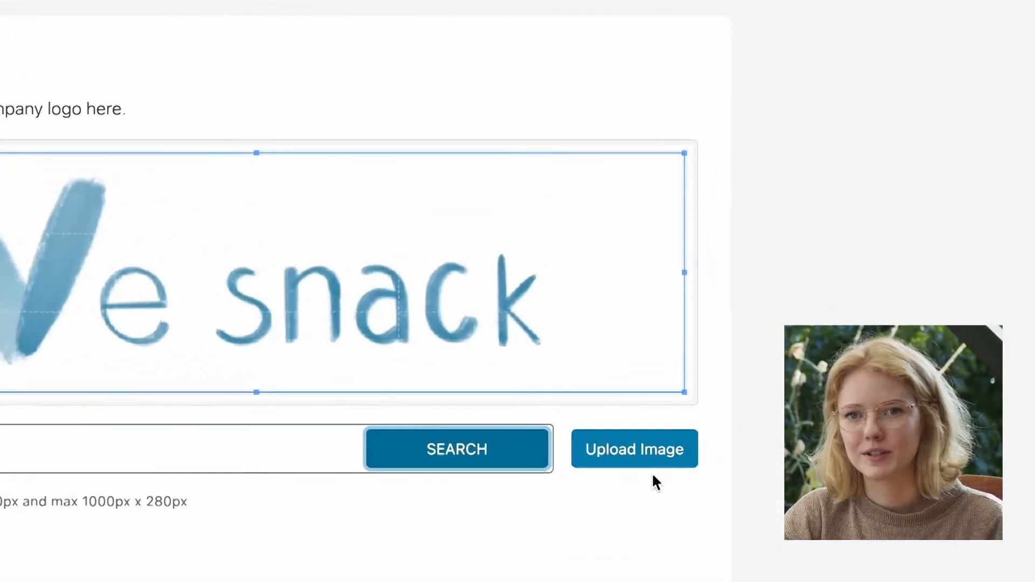
{"action": "left_click", "coordinate": [606, 459]}
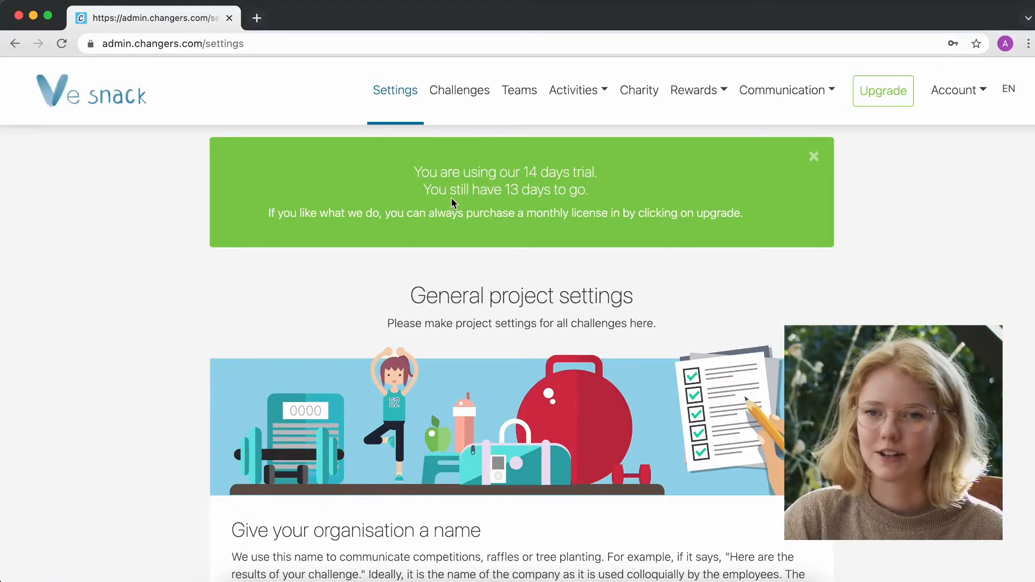
Set the October Cycling Challenge on the Challenges page to start on 10/1/2022 and end on 10/31/2022
{"action": "left_click", "coordinate": [468, 90]}
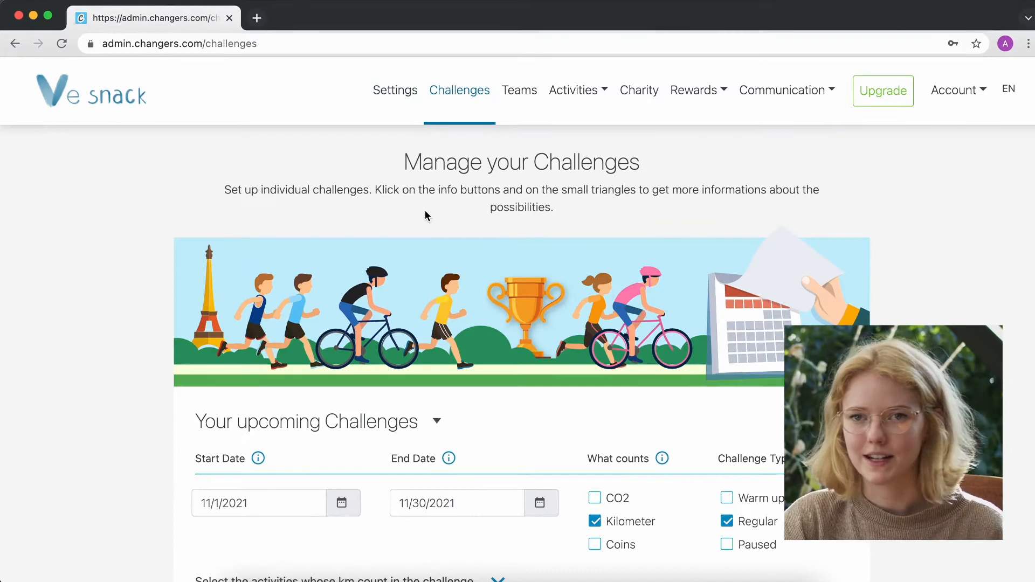
{"action": "scroll", "coordinate": [425, 216], "scroll_direction": "down", "scroll_amount": 1}
{"action": "scroll", "coordinate": [426, 216], "scroll_direction": "down", "scroll_amount": 4}
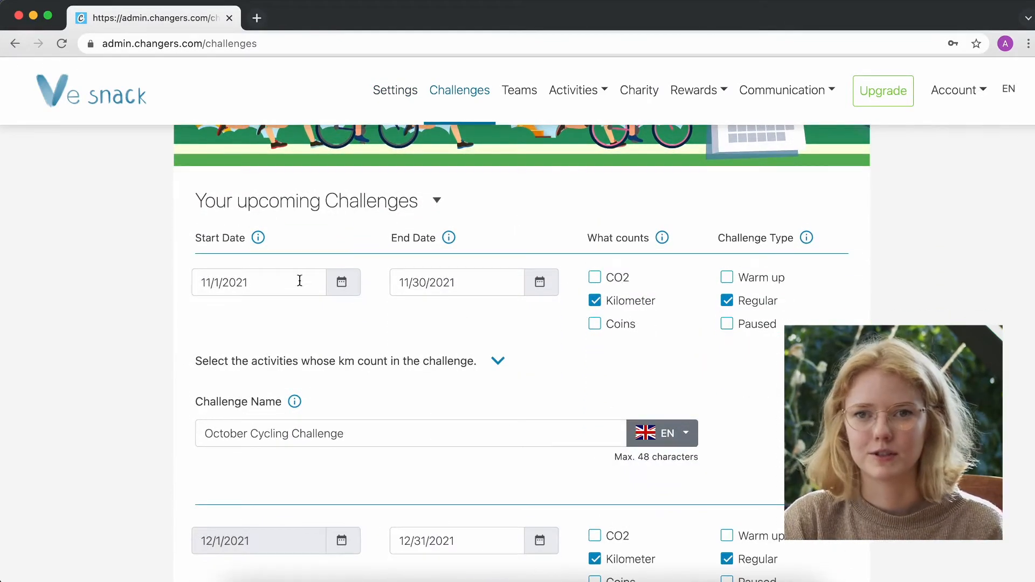
{"action": "left_click", "coordinate": [297, 283]}
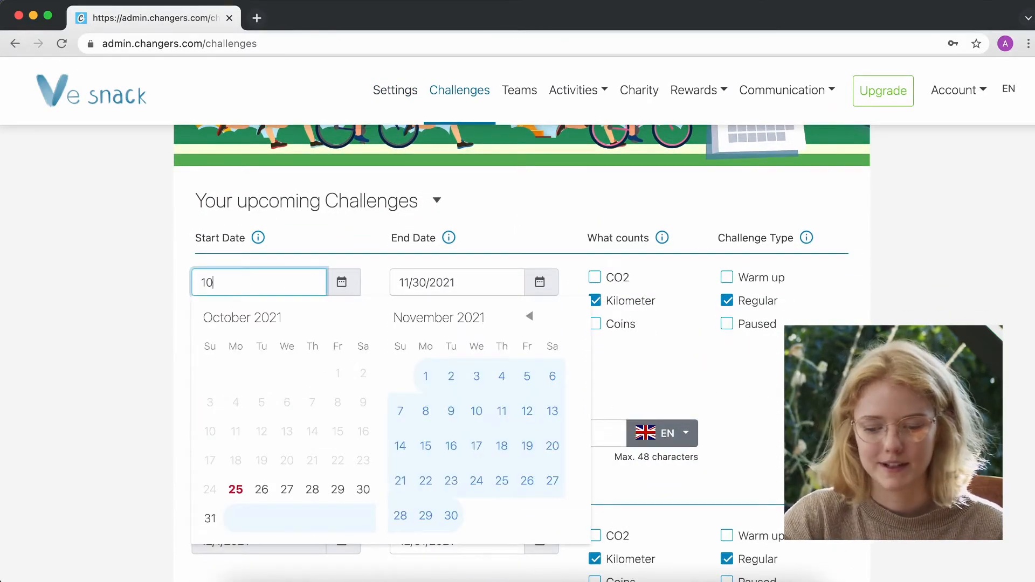
{"action": "type", "text": "10/1/2022"}
{"action": "key", "text": "Tab"}
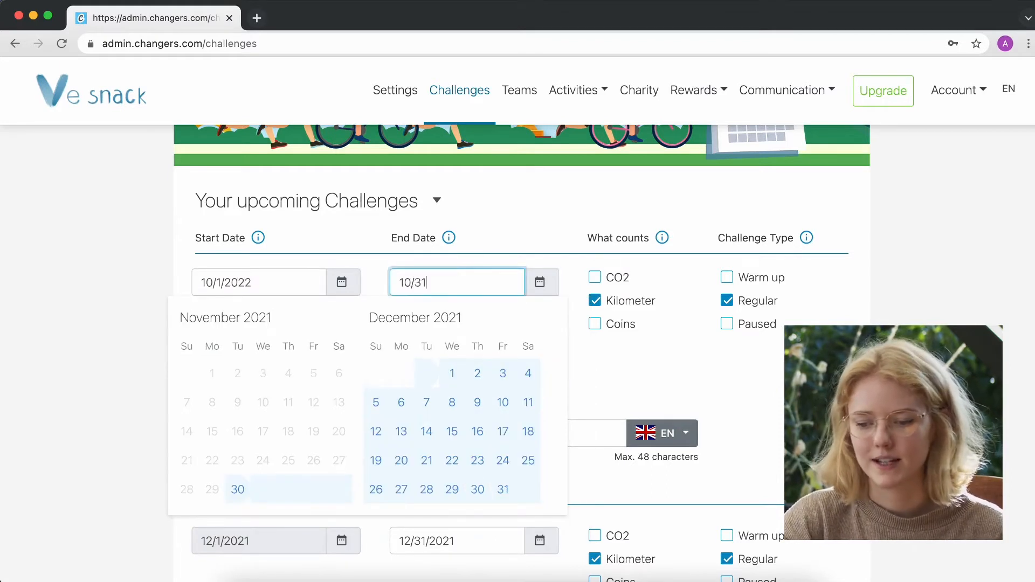
{"action": "type", "text": "10/31/2022"}
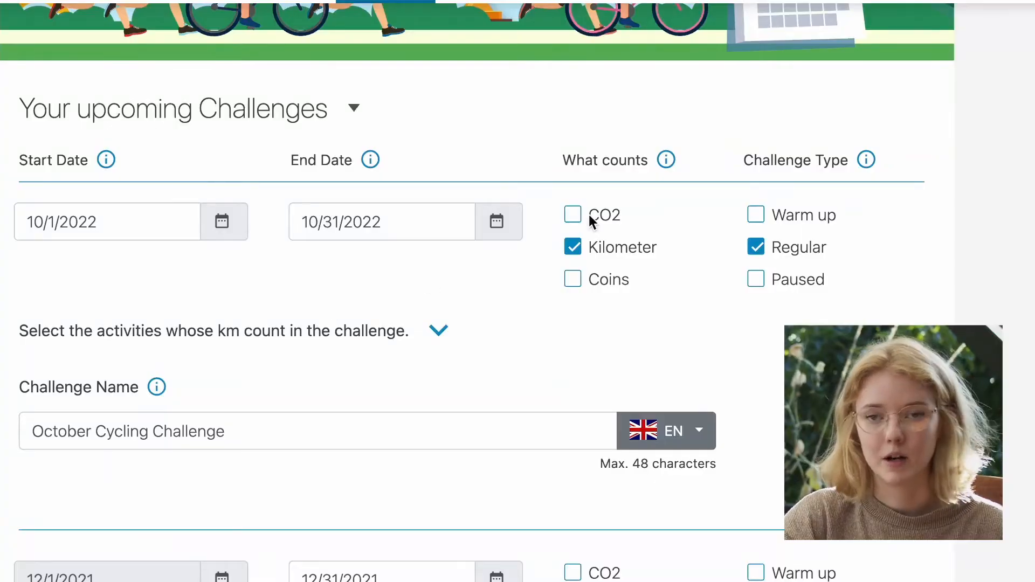
Try CO2 and Coins as what counts in the October Cycling Challenge, return to Kilometer and show its selectable activities
{"action": "left_click", "coordinate": [575, 215]}
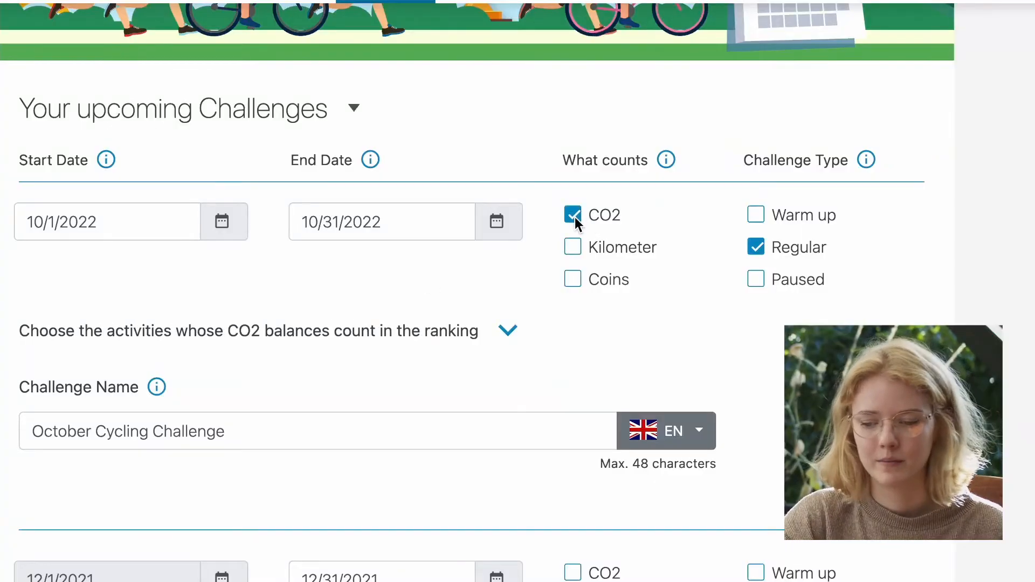
{"action": "left_click", "coordinate": [574, 247]}
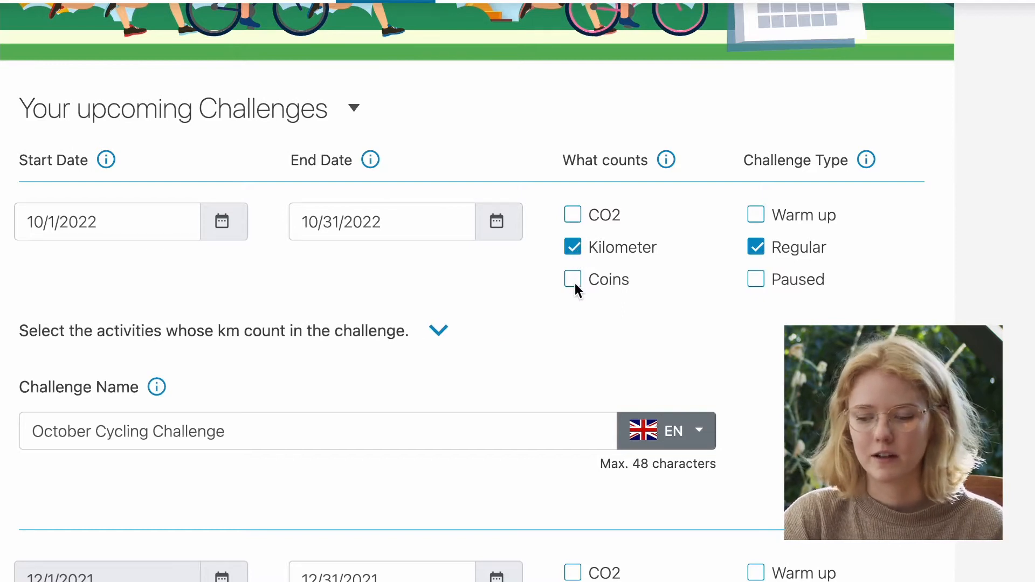
{"action": "left_click", "coordinate": [575, 282]}
{"action": "left_click", "coordinate": [575, 249]}
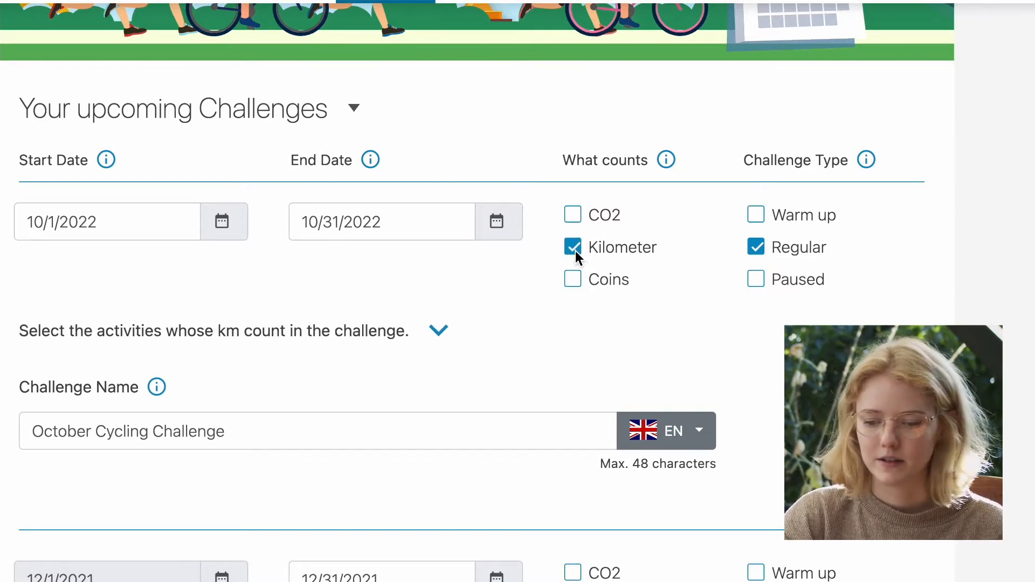
{"action": "left_click", "coordinate": [443, 336]}
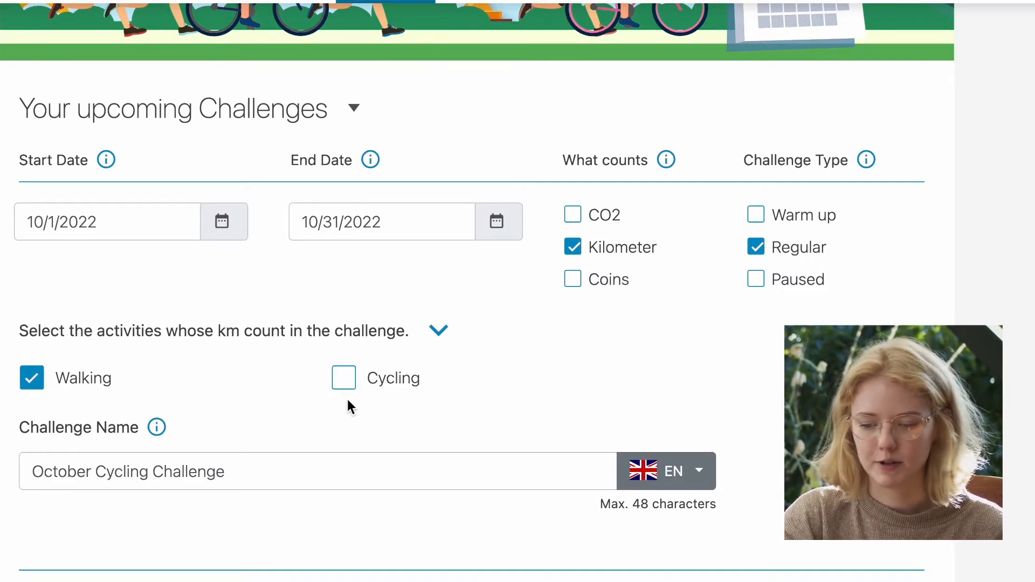
Try the Warm up, Regular and Paused challenge types for the October Cycling Challenge
{"action": "left_click", "coordinate": [756, 215]}
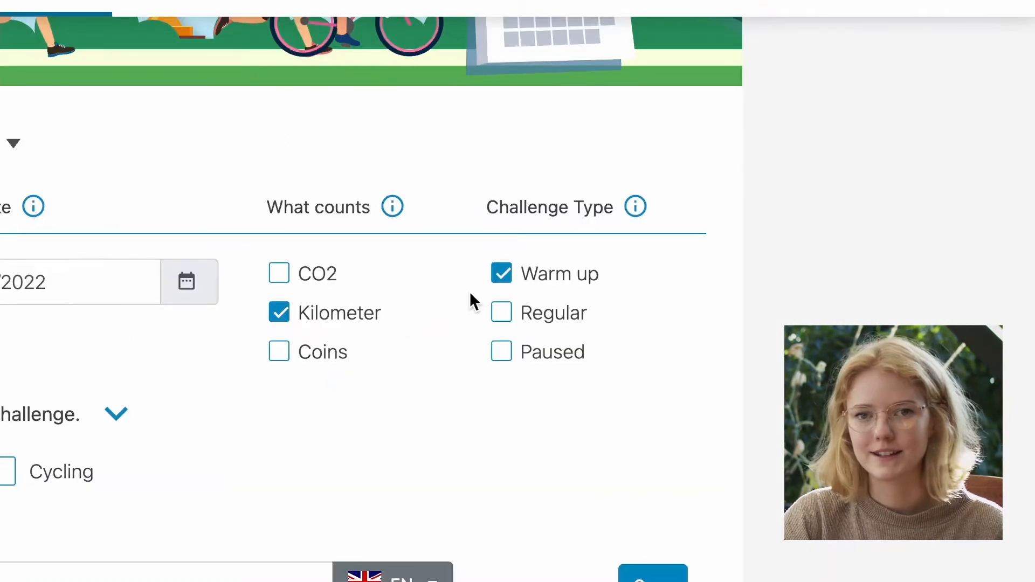
{"action": "left_click", "coordinate": [500, 314]}
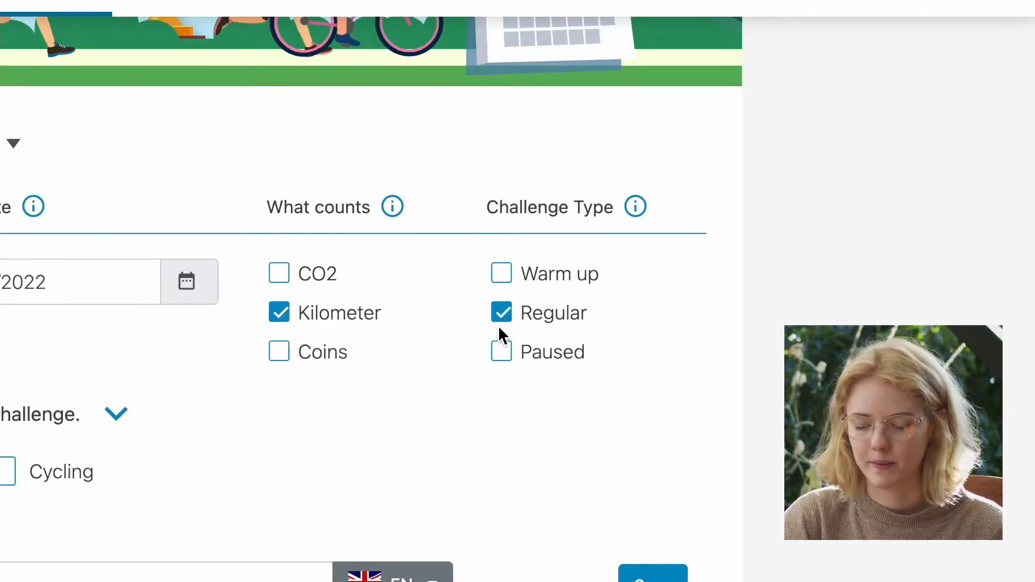
{"action": "left_click", "coordinate": [500, 358]}
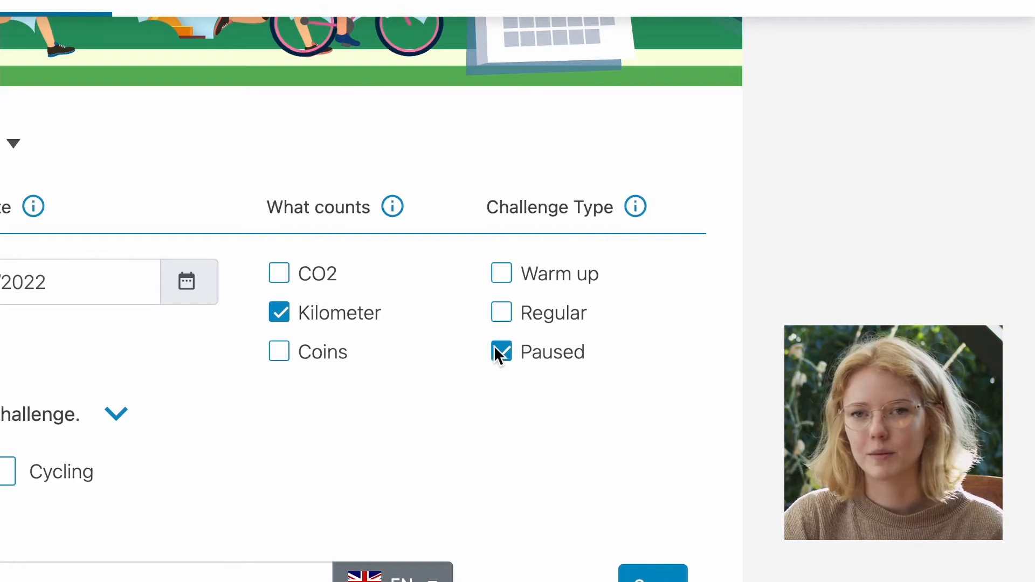
{"action": "left_click", "coordinate": [500, 273]}
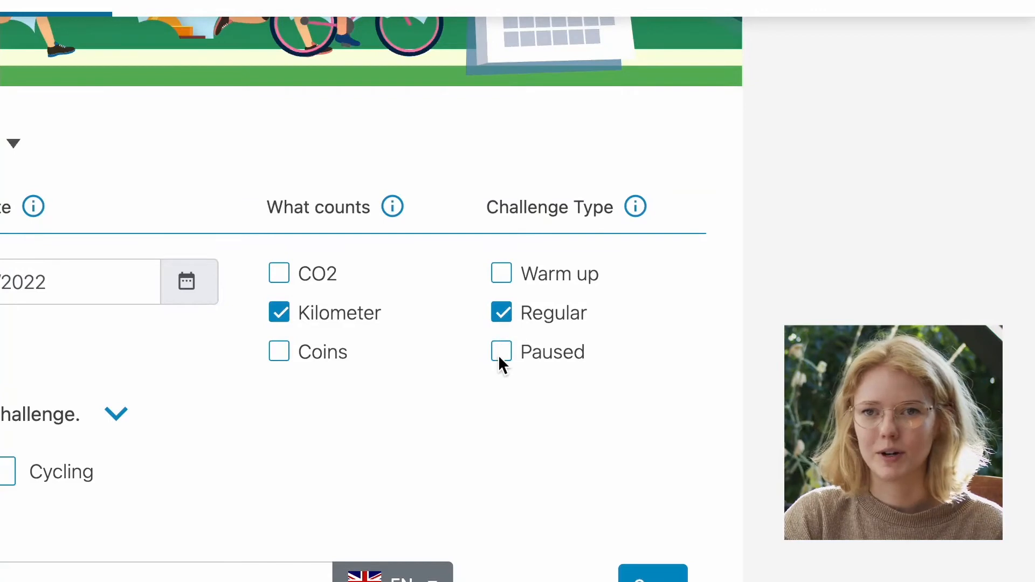
{"action": "left_click", "coordinate": [499, 358]}
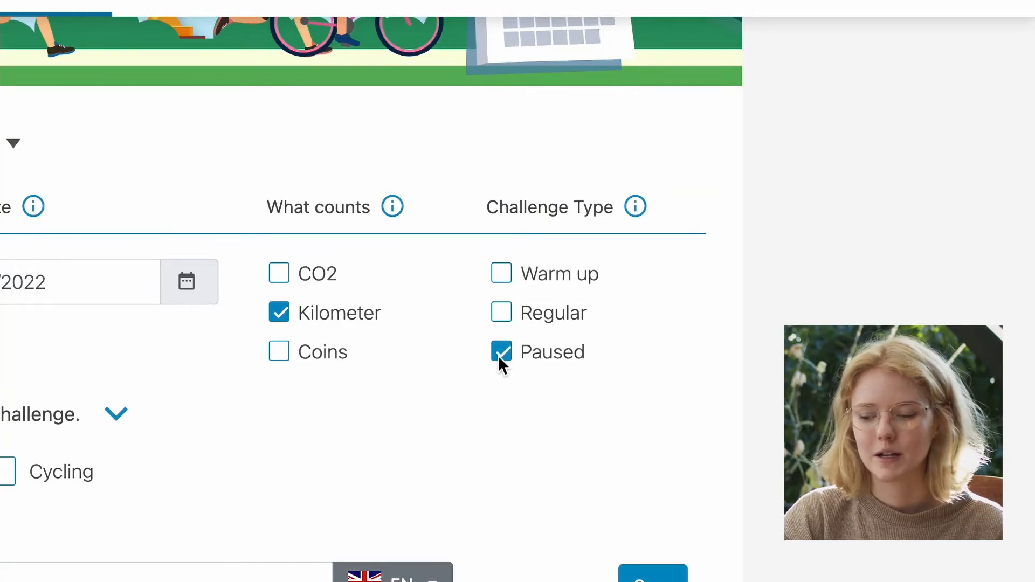
{"action": "left_click", "coordinate": [494, 271]}
{"action": "scroll", "coordinate": [474, 350], "scroll_direction": "up", "scroll_amount": 1}
{"action": "left_click", "coordinate": [504, 329]}
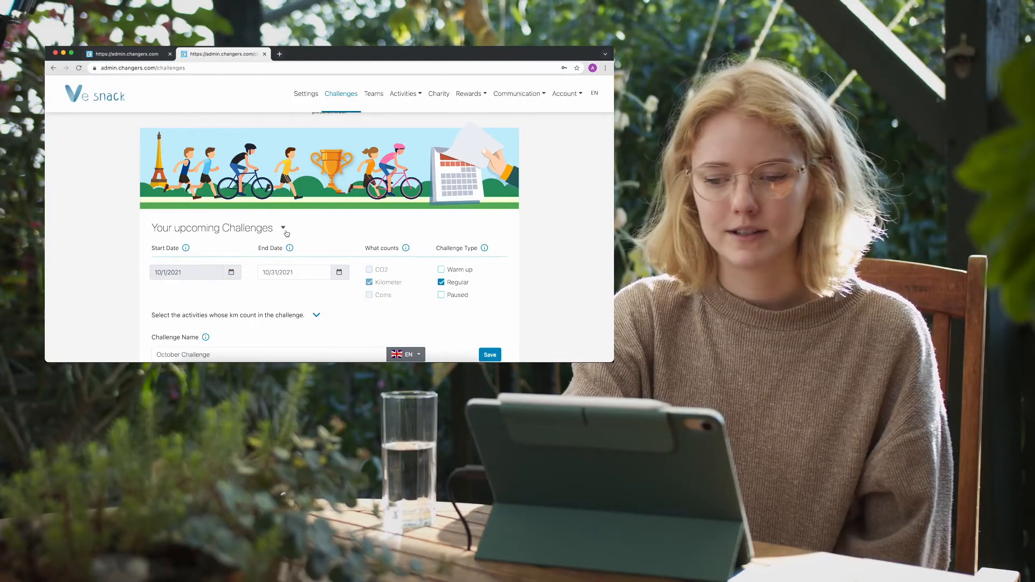
Expand the explanation of upcoming challenges, read how follow-up challenges are scheduled, and collapse it again
{"action": "left_click", "coordinate": [284, 231]}
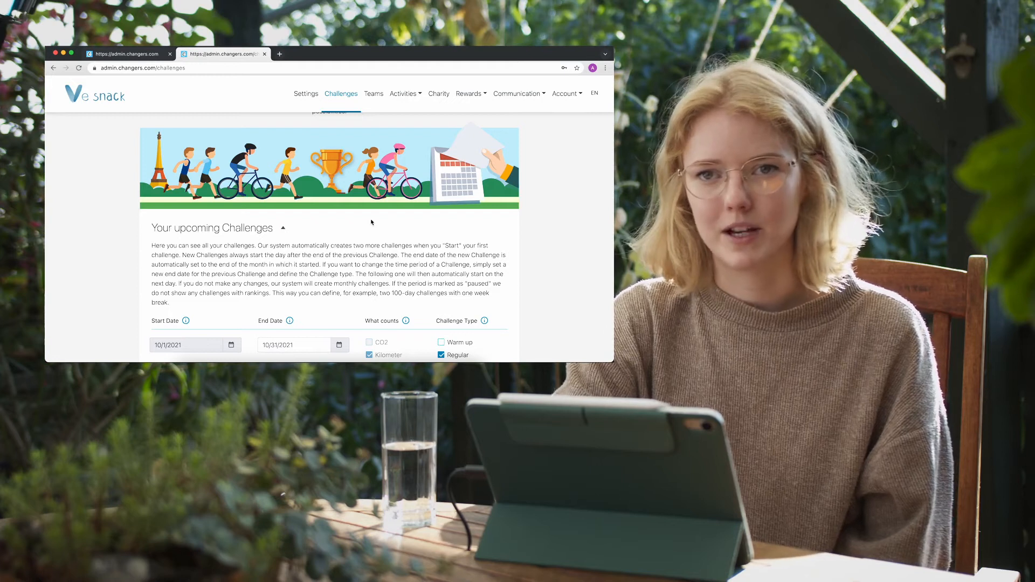
{"action": "left_click", "coordinate": [286, 230]}
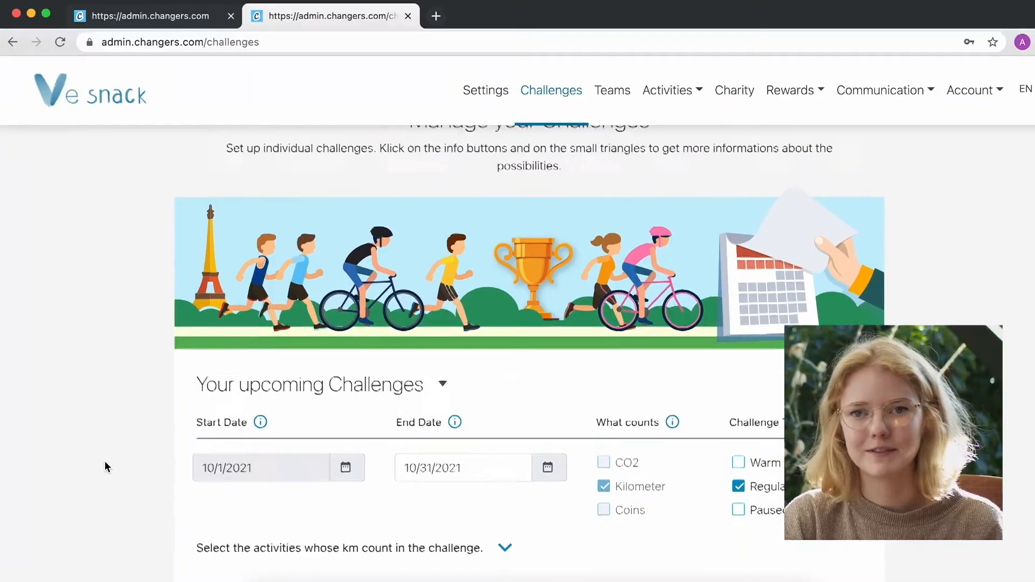
Set the challenge type of the 11/1/2021 to 11/30/2021 challenge to Paused and save it
{"action": "scroll", "coordinate": [105, 467], "scroll_direction": "down", "scroll_amount": 3}
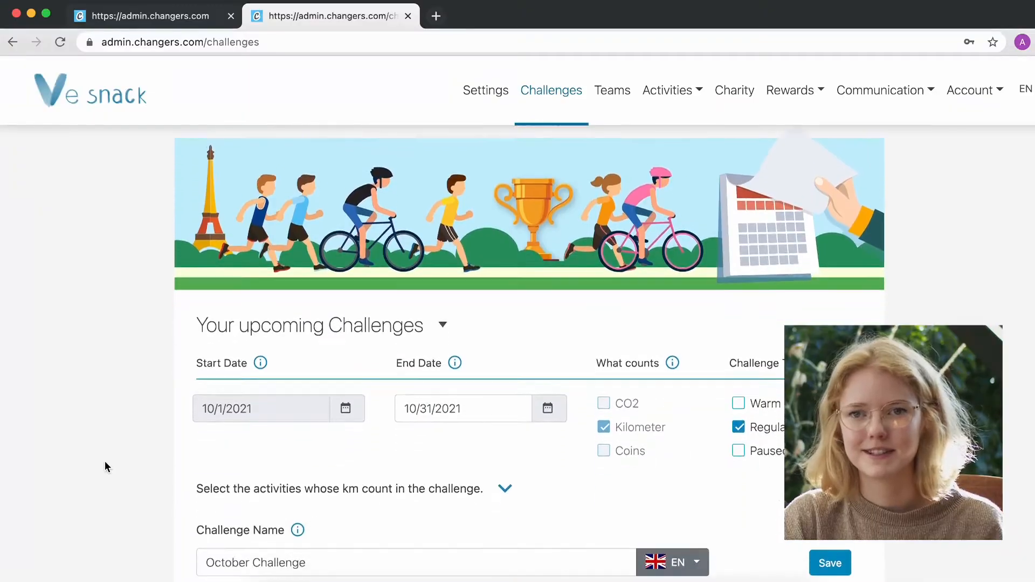
{"action": "scroll", "coordinate": [105, 467], "scroll_direction": "down", "scroll_amount": 2}
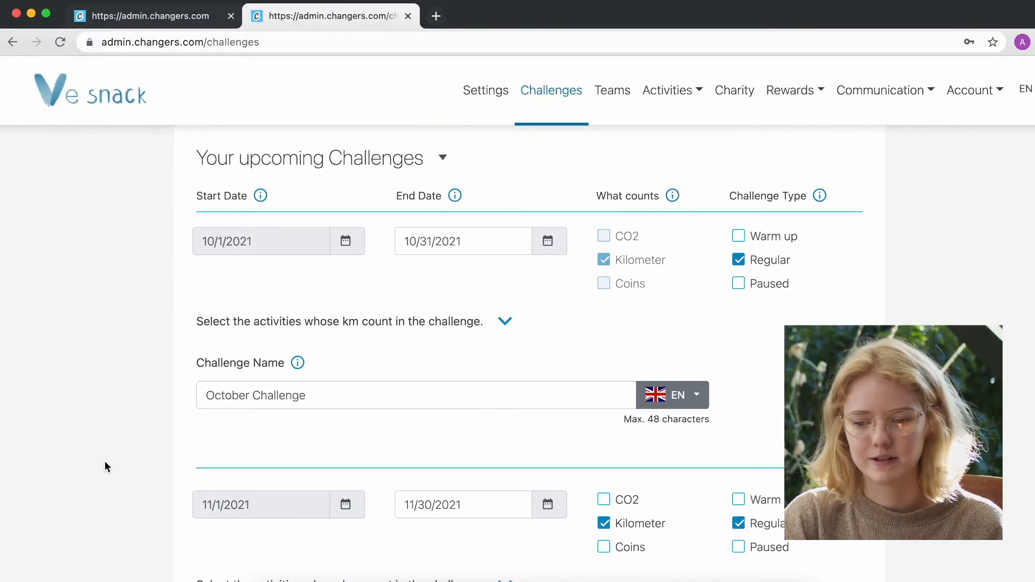
{"action": "scroll", "coordinate": [106, 467], "scroll_direction": "down", "scroll_amount": 3}
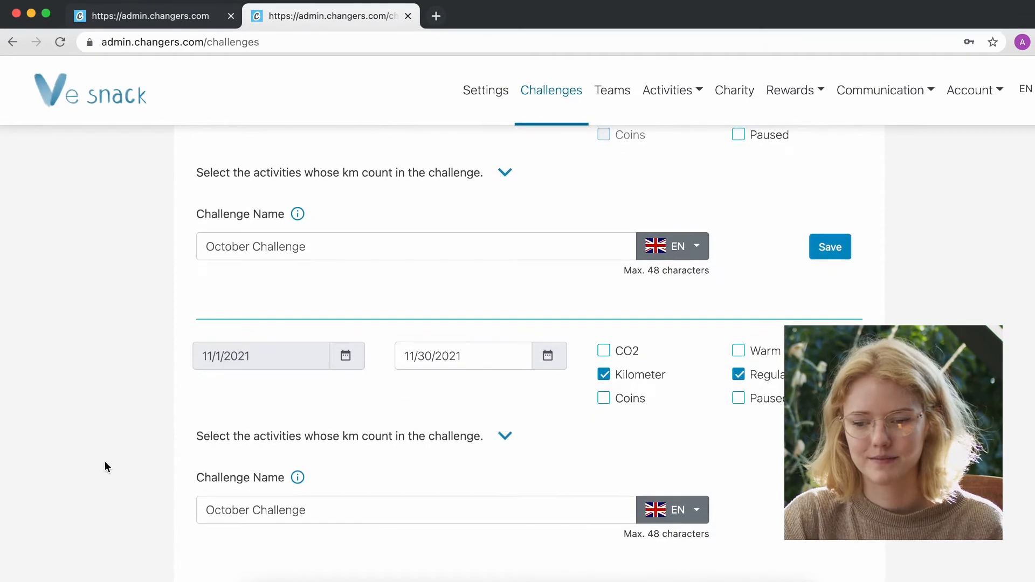
{"action": "triple_click", "coordinate": [309, 351]}
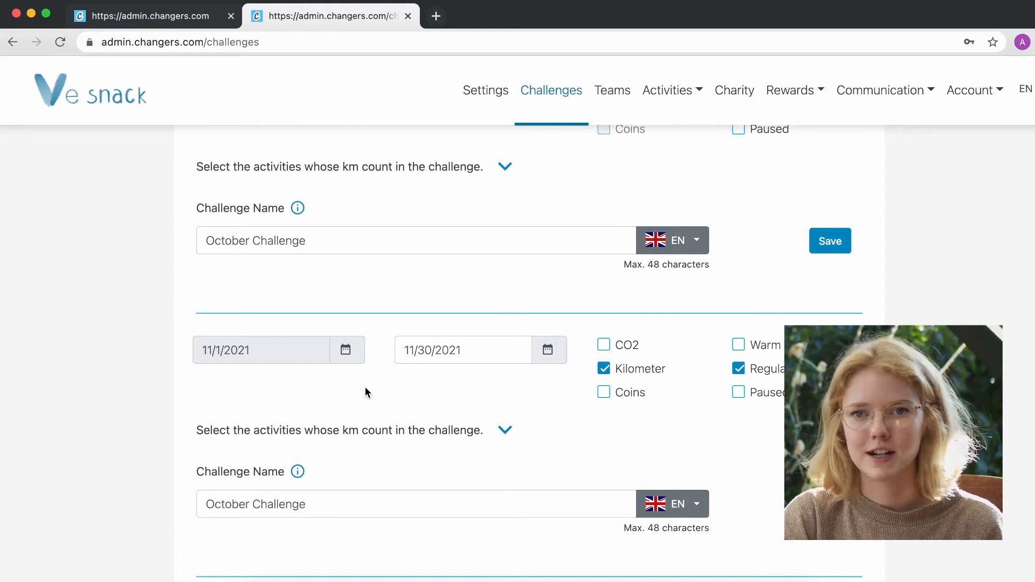
{"action": "scroll", "coordinate": [366, 391], "scroll_direction": "down", "scroll_amount": 3}
{"action": "scroll", "coordinate": [365, 386], "scroll_direction": "down", "scroll_amount": 2}
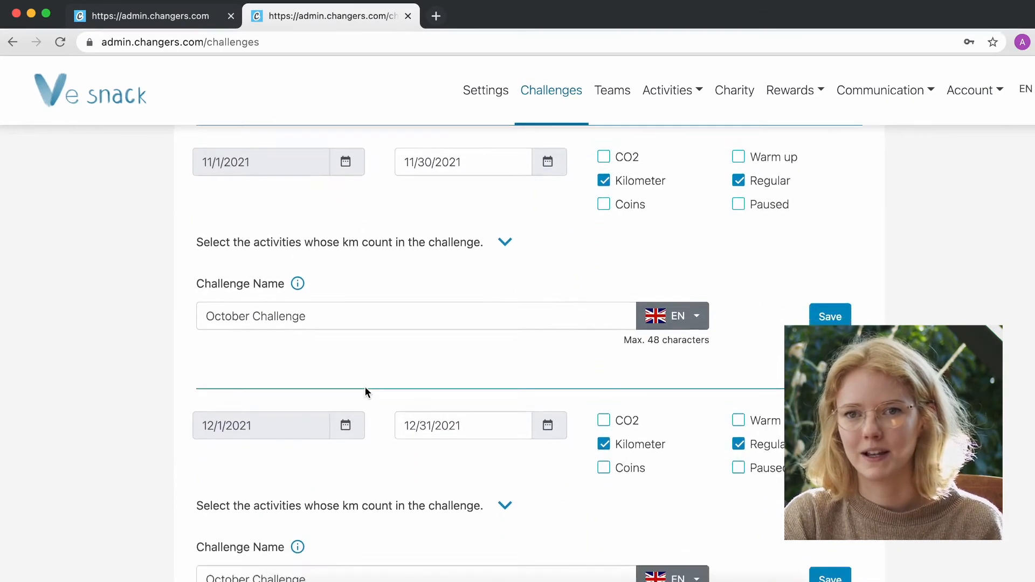
{"action": "scroll", "coordinate": [365, 386], "scroll_direction": "up", "scroll_amount": 1}
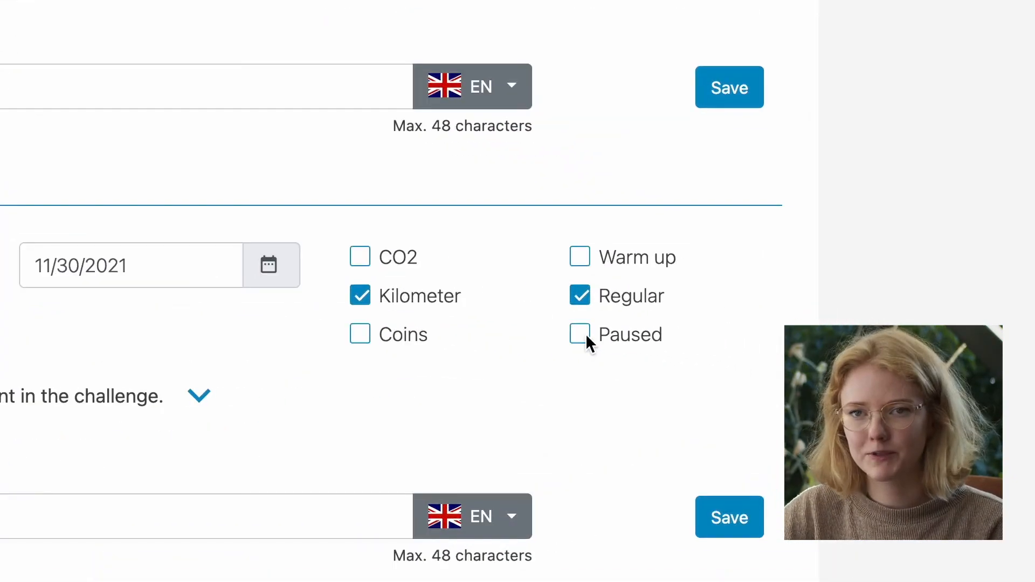
{"action": "left_click", "coordinate": [586, 335]}
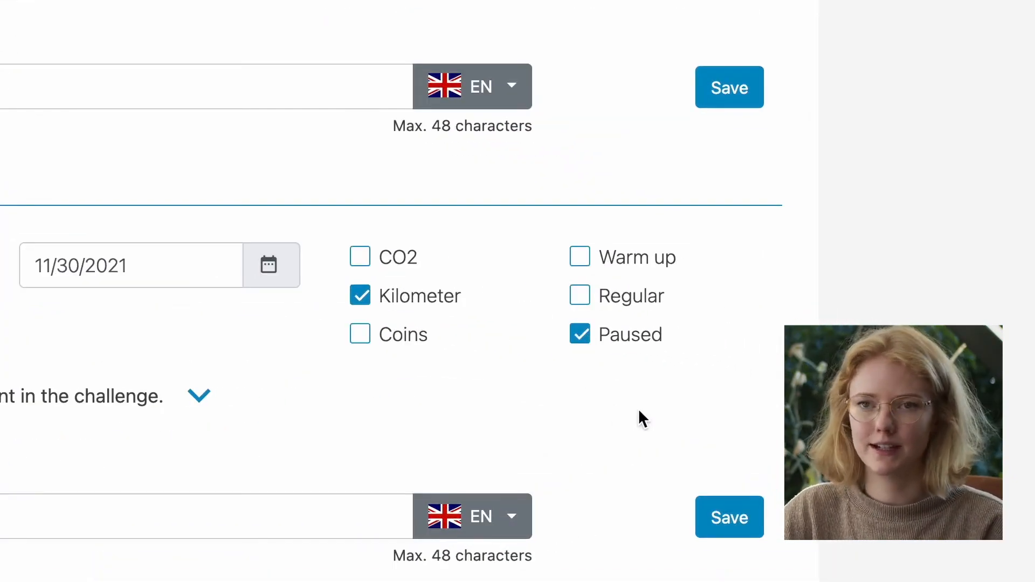
{"action": "left_click", "coordinate": [719, 531]}
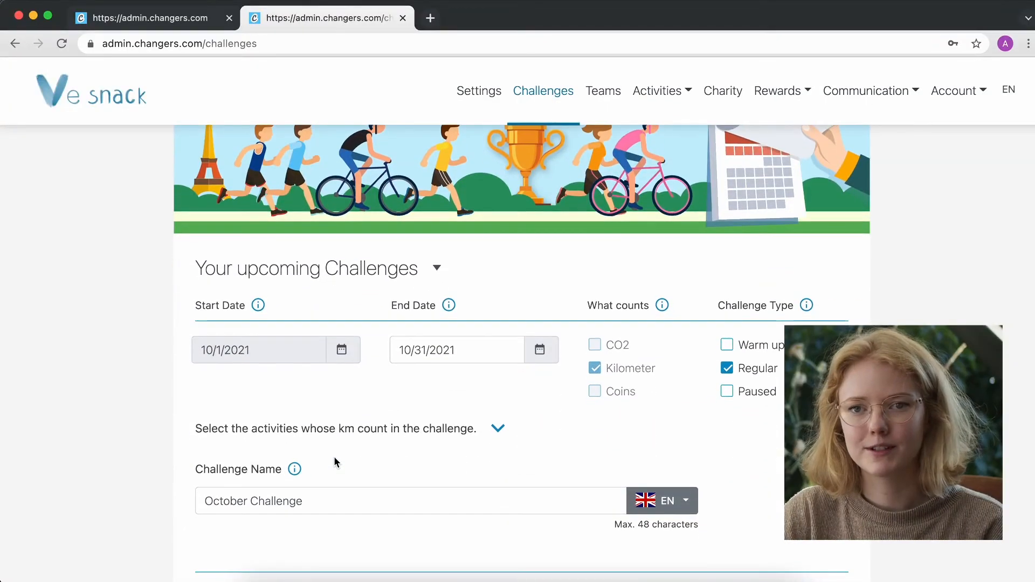
View the help information for the challenges' Start Date and End Date fields, closing each explanation
{"action": "left_click", "coordinate": [261, 308]}
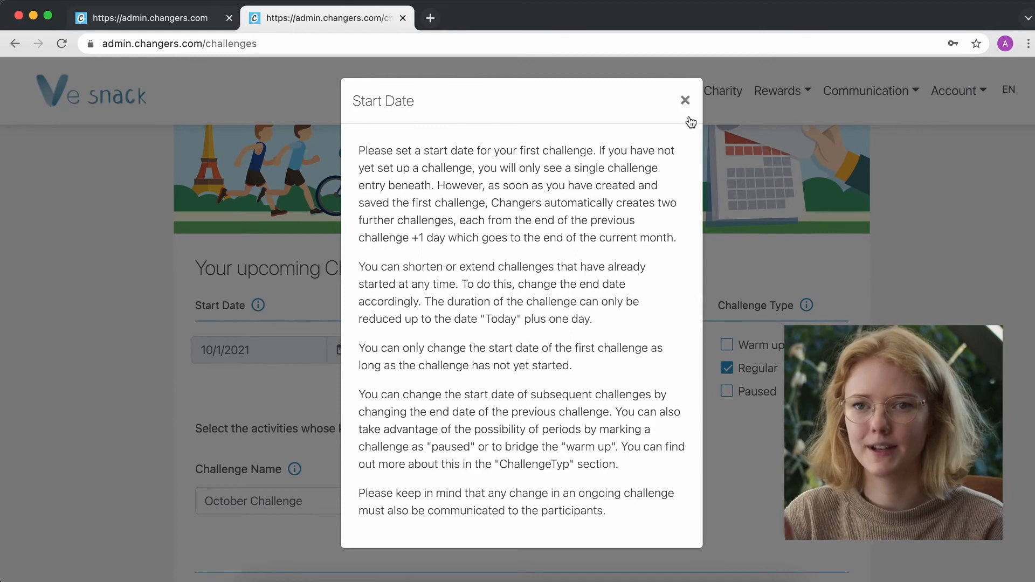
{"action": "left_click", "coordinate": [685, 101]}
{"action": "left_click", "coordinate": [449, 309]}
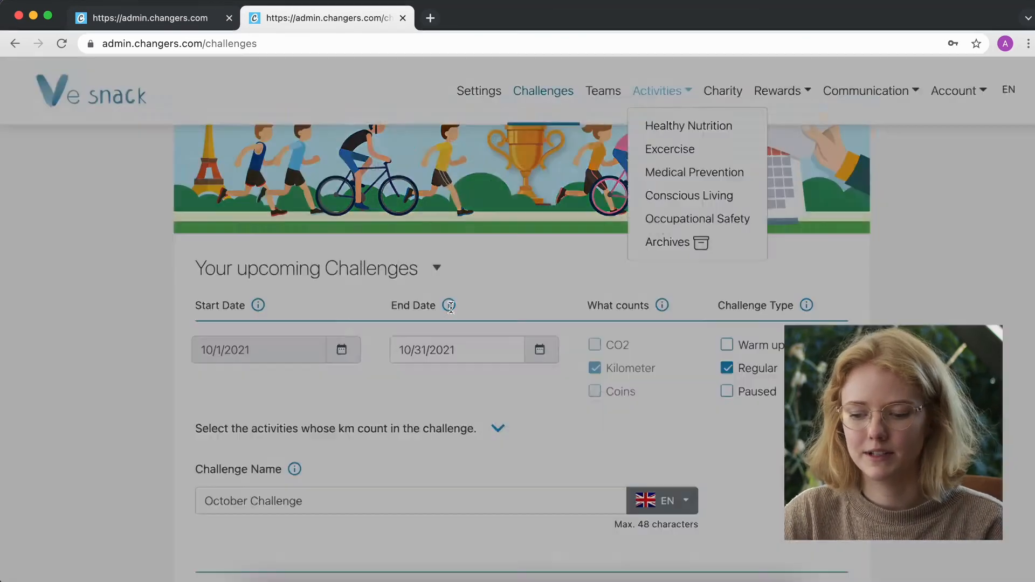
{"action": "left_click", "coordinate": [685, 101]}
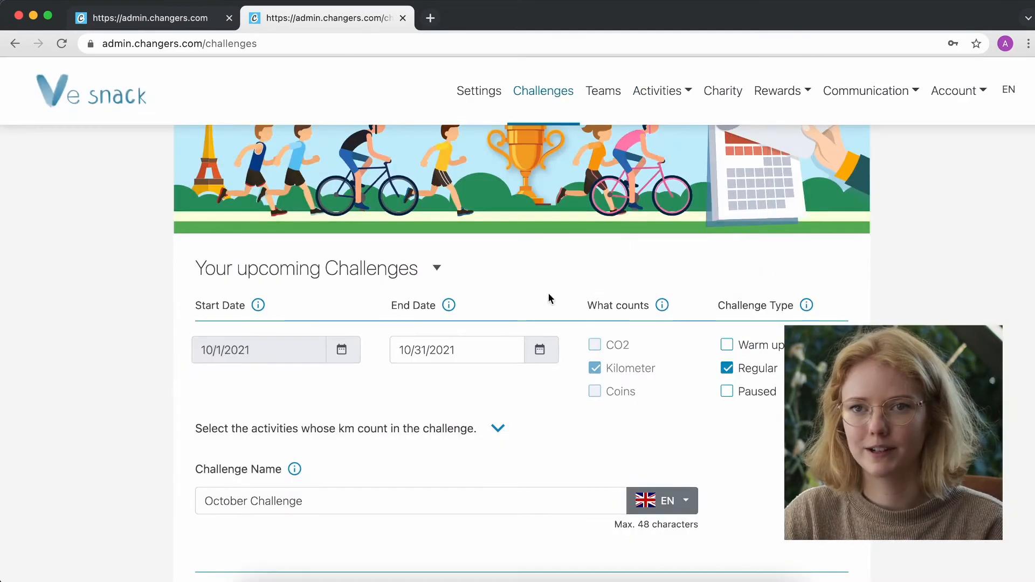
Add a new challenge after the one running from 1/1/2022 to 1/31/2022
{"action": "scroll", "coordinate": [515, 291], "scroll_direction": "up", "scroll_amount": 3}
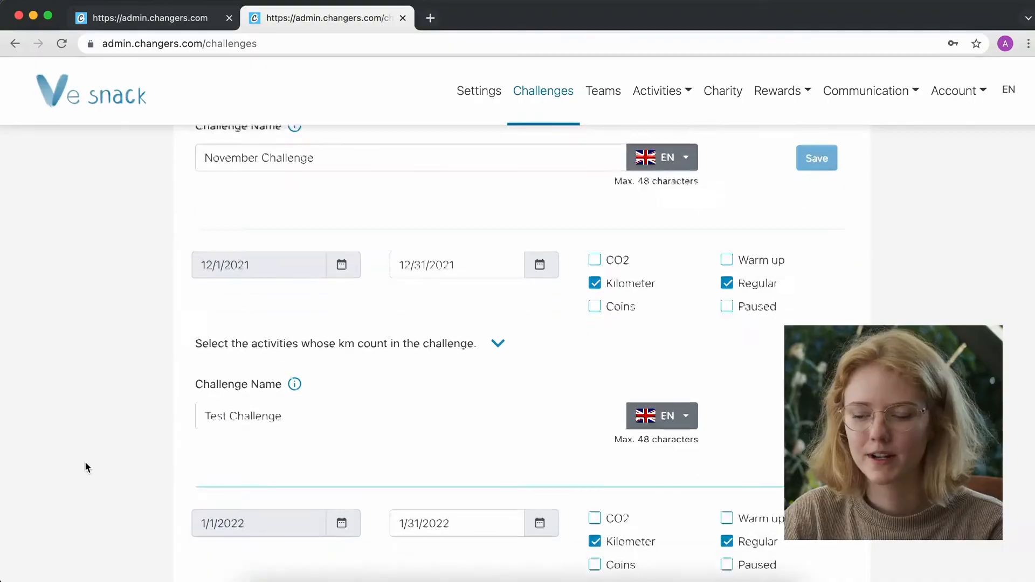
{"action": "scroll", "coordinate": [86, 466], "scroll_direction": "down", "scroll_amount": 5}
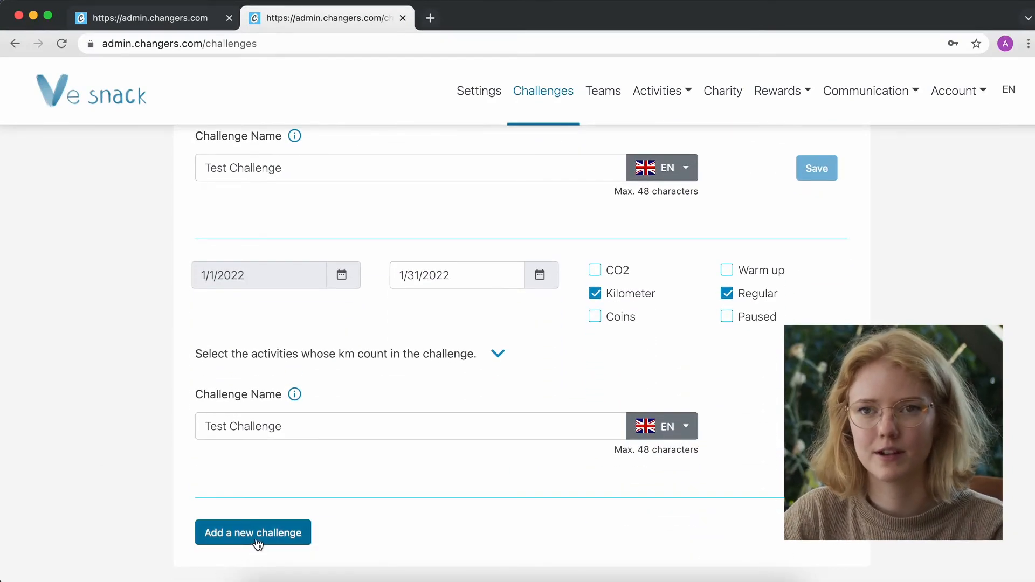
{"action": "scroll", "coordinate": [359, 492], "scroll_direction": "down", "scroll_amount": 5}
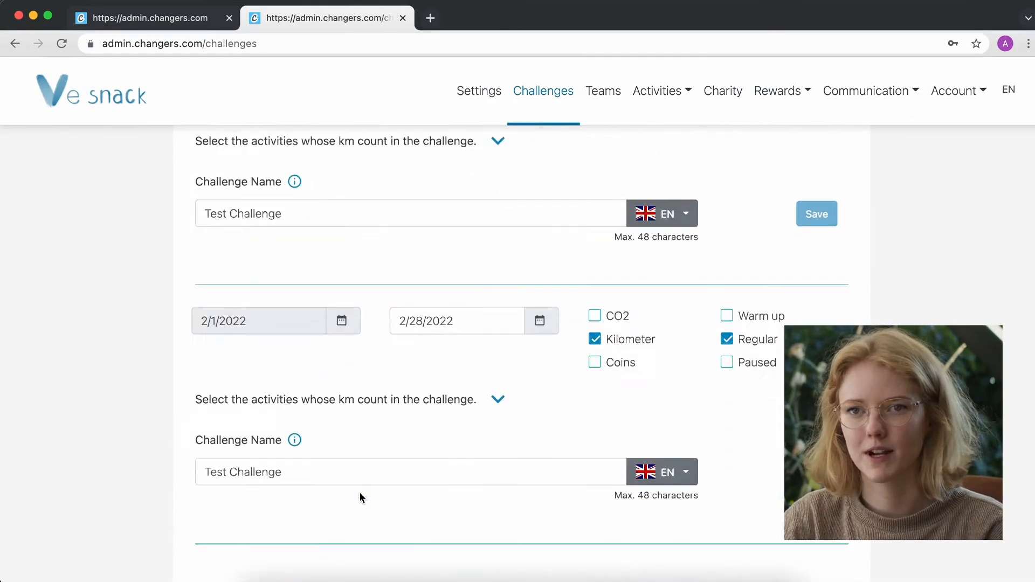